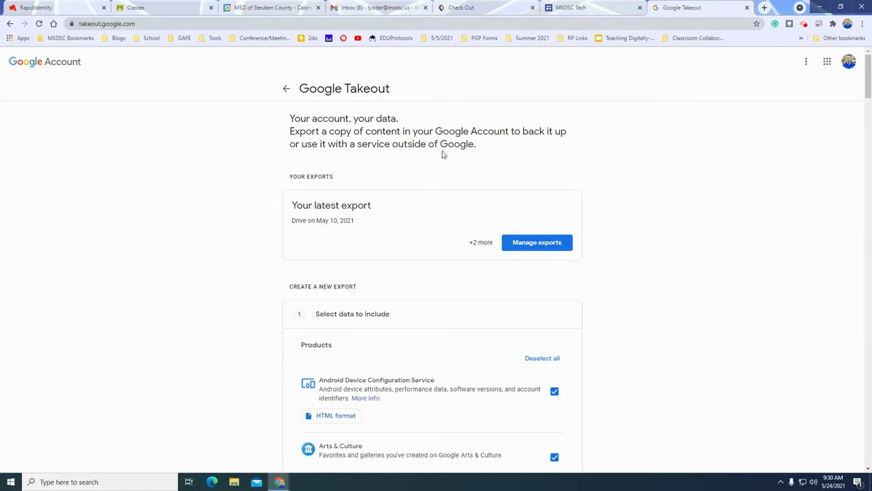
Deselect all products for the new export and include only Drive
scroll(604, 223, down, 3)
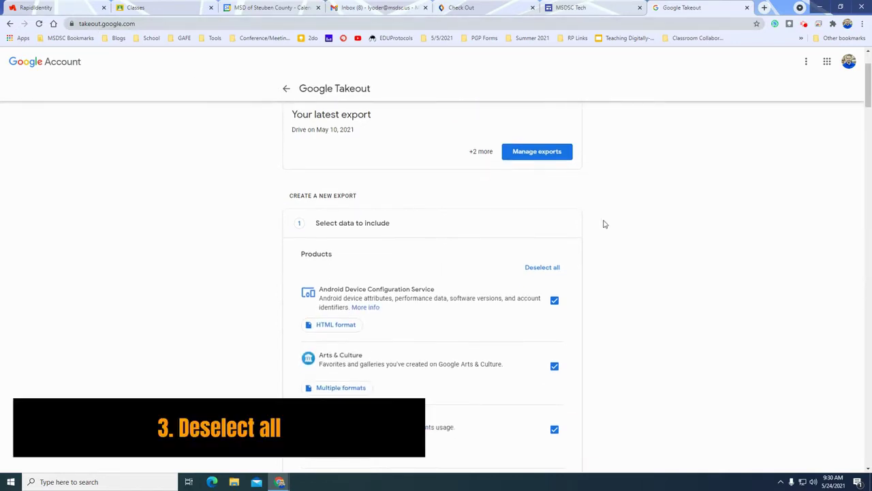
scroll(604, 224, up, 1)
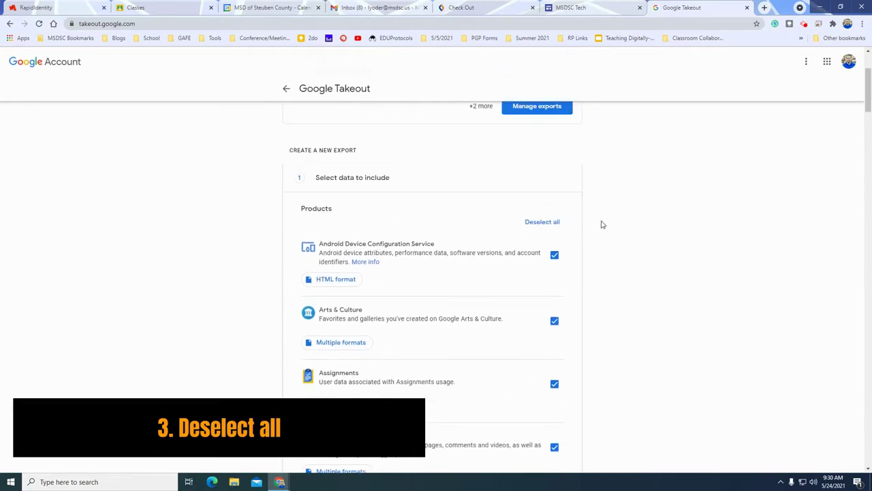
click(557, 222)
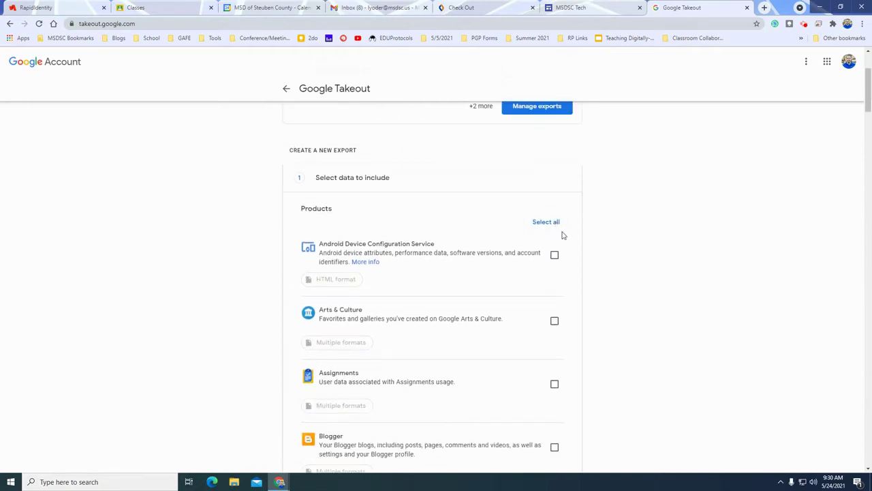
scroll(563, 235, down, 5)
scroll(563, 236, down, 4)
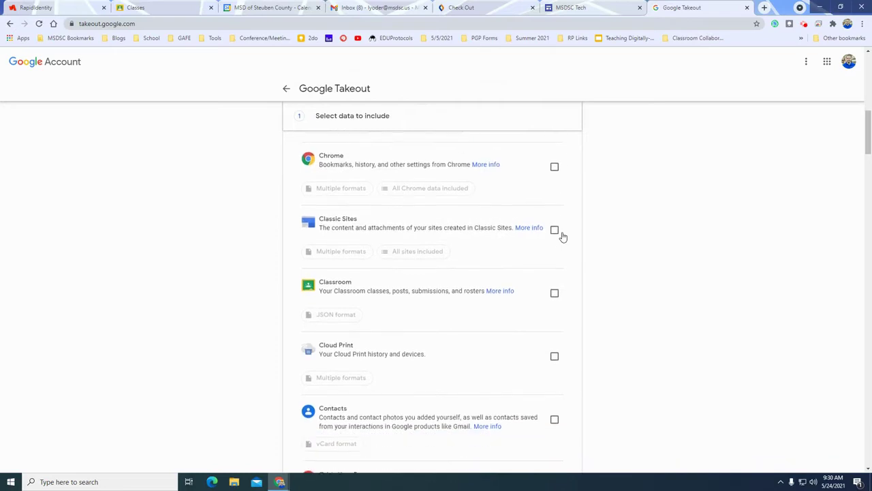
scroll(563, 237, down, 5)
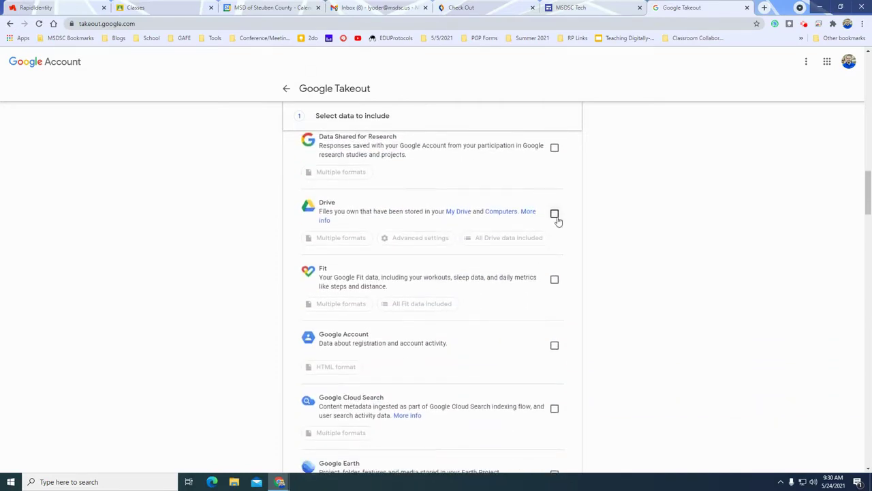
click(555, 215)
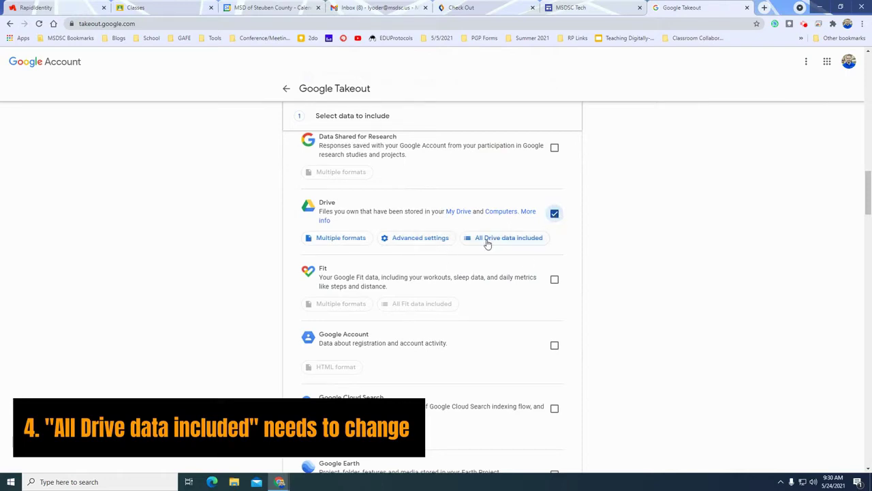
In Drive's advanced settings, include named, published and uploaded versions plus additional info for files and folders
click(443, 241)
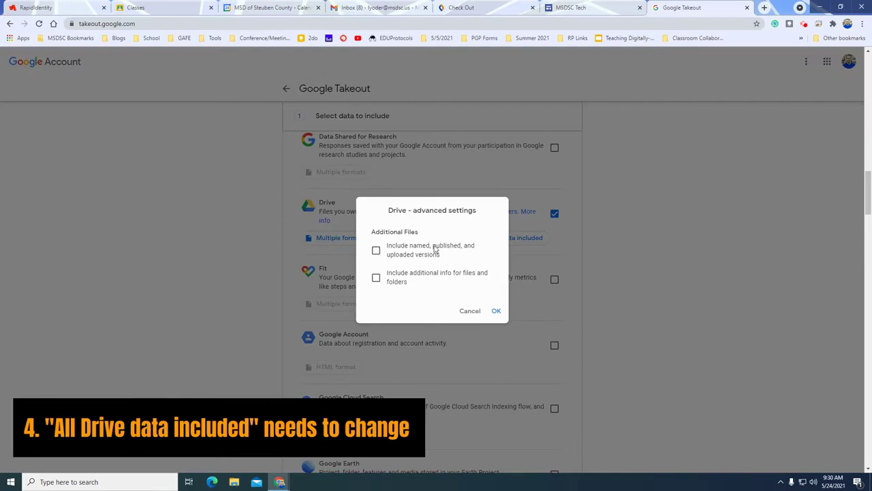
click(376, 250)
click(376, 279)
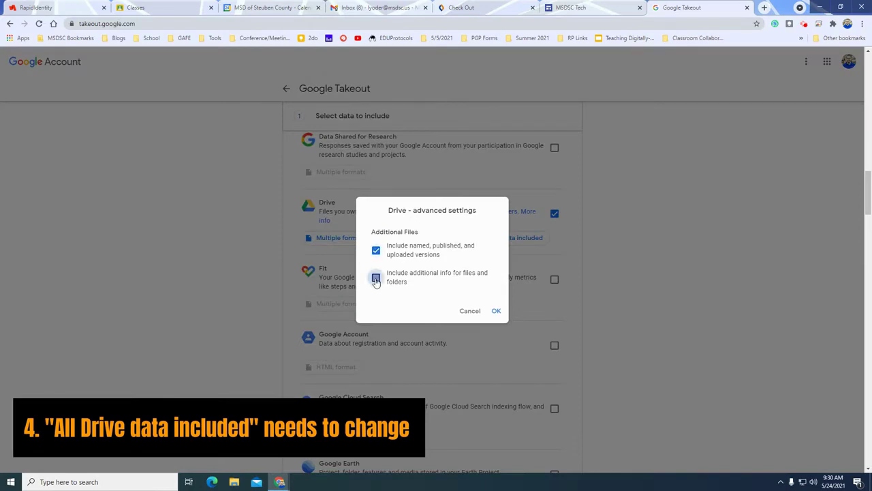
click(497, 312)
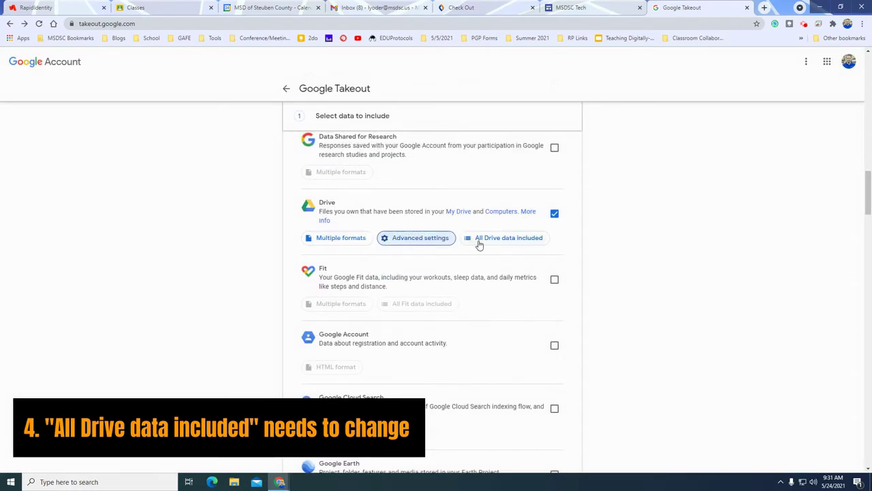
Limit the exported Drive content to the 2020-2021 folder only
click(480, 239)
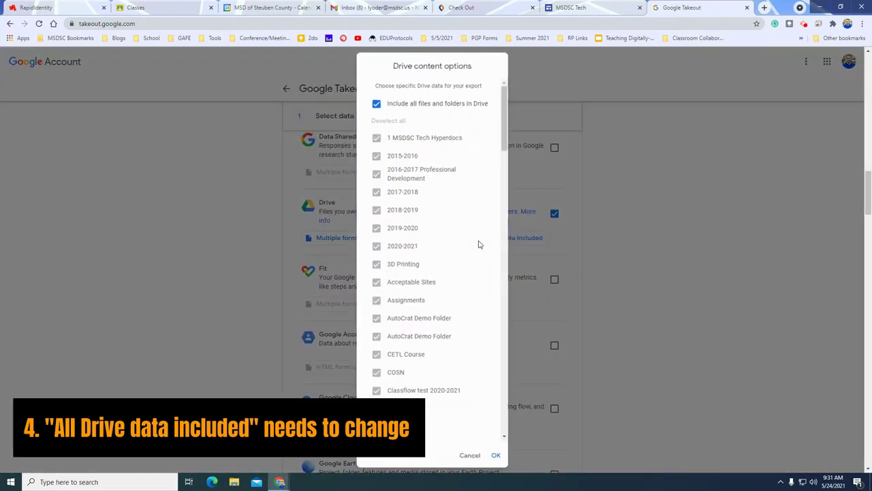
click(376, 102)
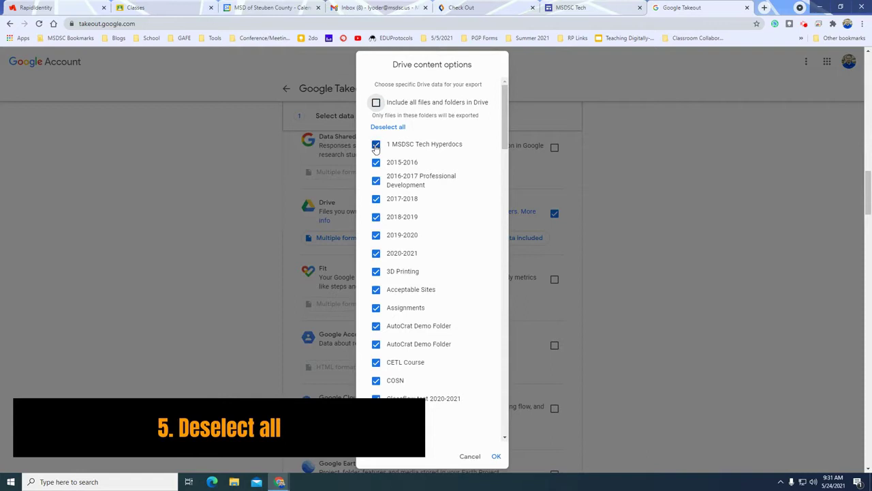
click(376, 144)
click(389, 127)
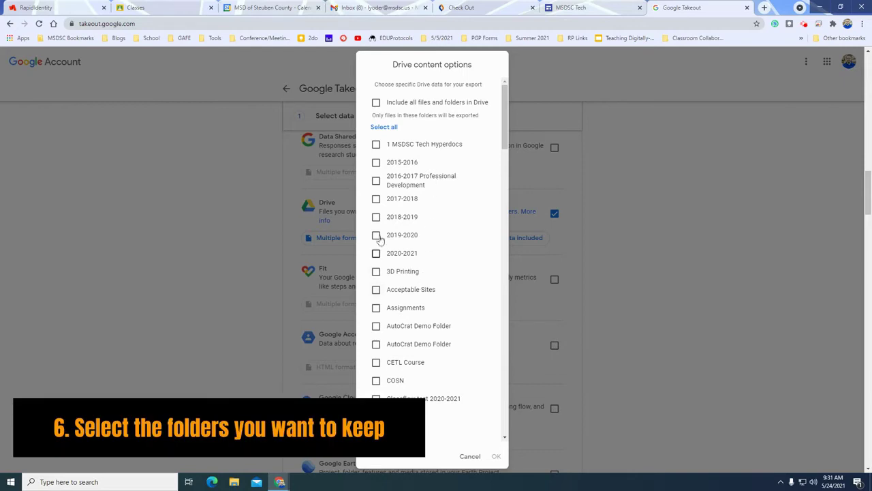
click(377, 253)
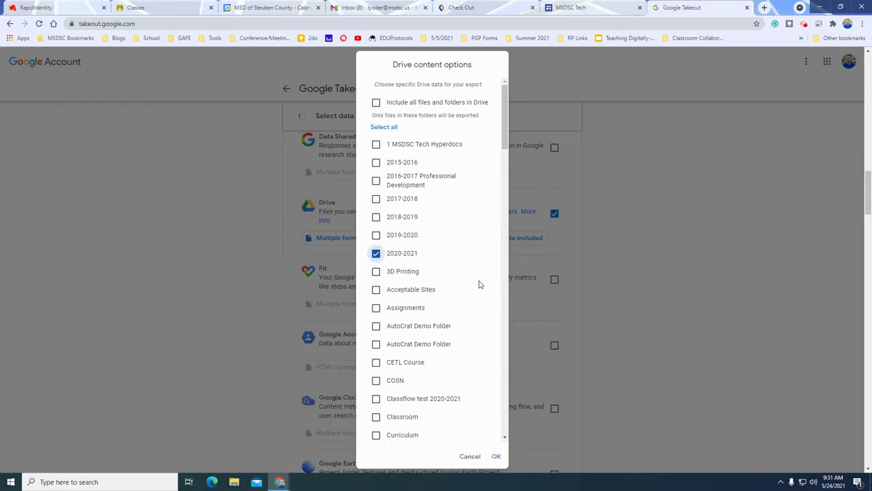
click(497, 456)
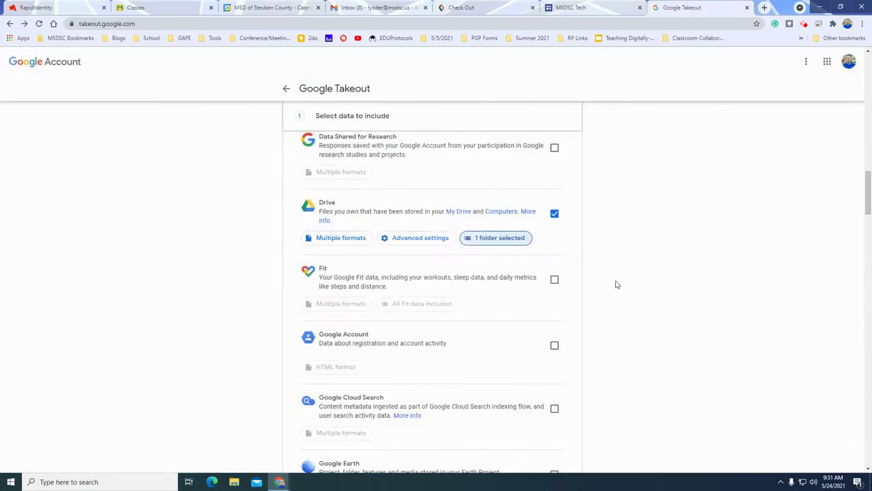
Continue to the file type and destination options and set the maximum archive size to 10 GB
scroll(617, 285, down, 13)
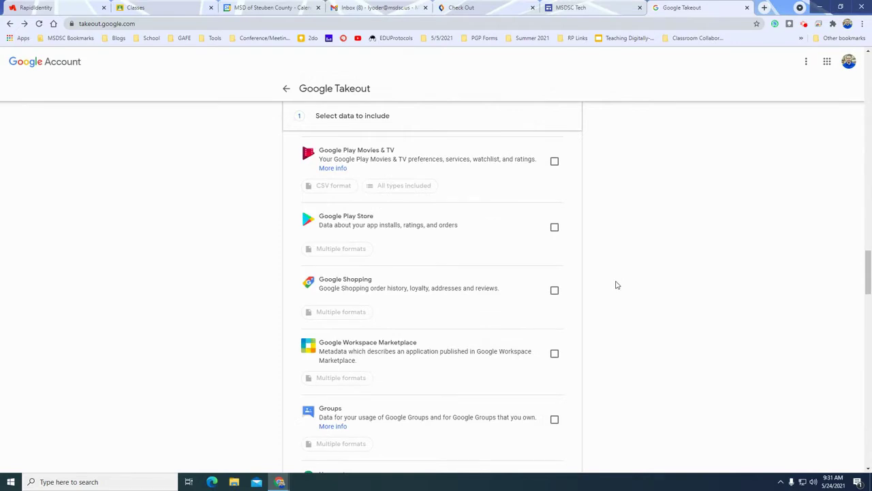
scroll(617, 285, down, 12)
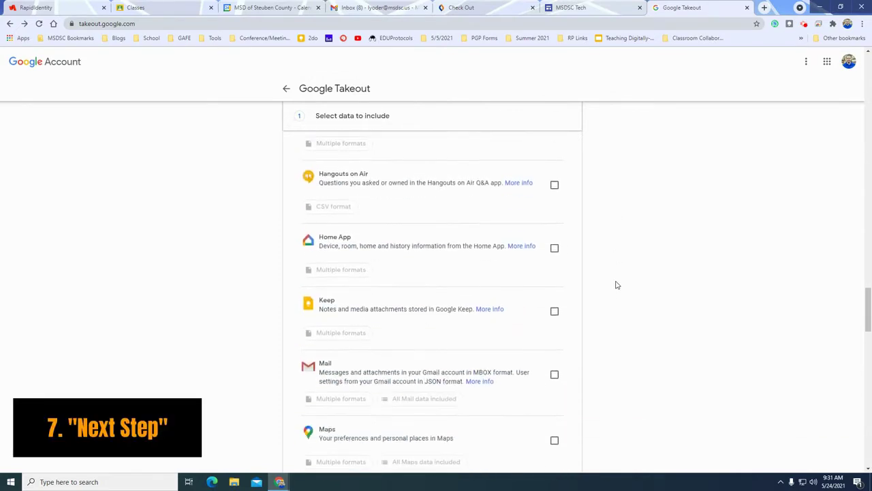
scroll(617, 284, down, 15)
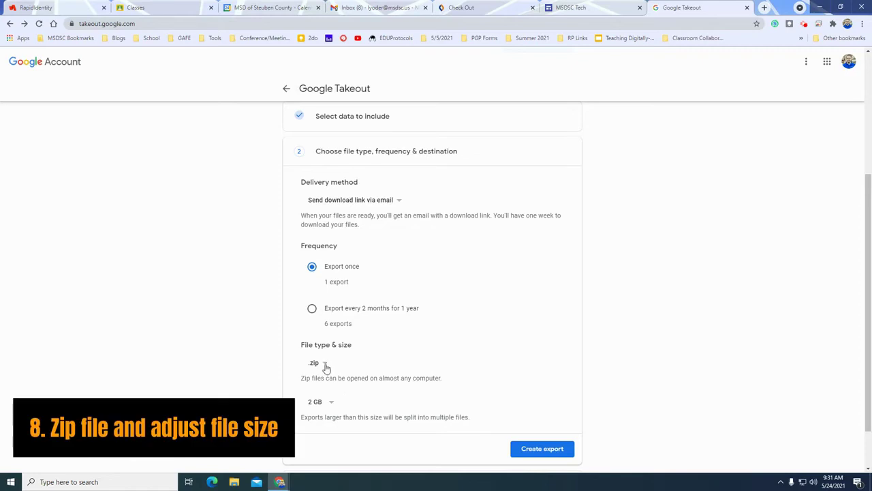
click(332, 404)
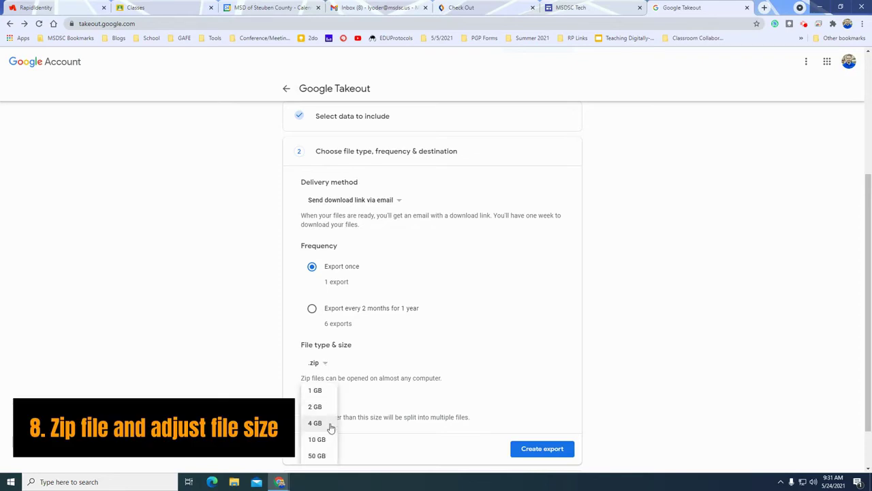
scroll(332, 427, down, 1)
click(325, 395)
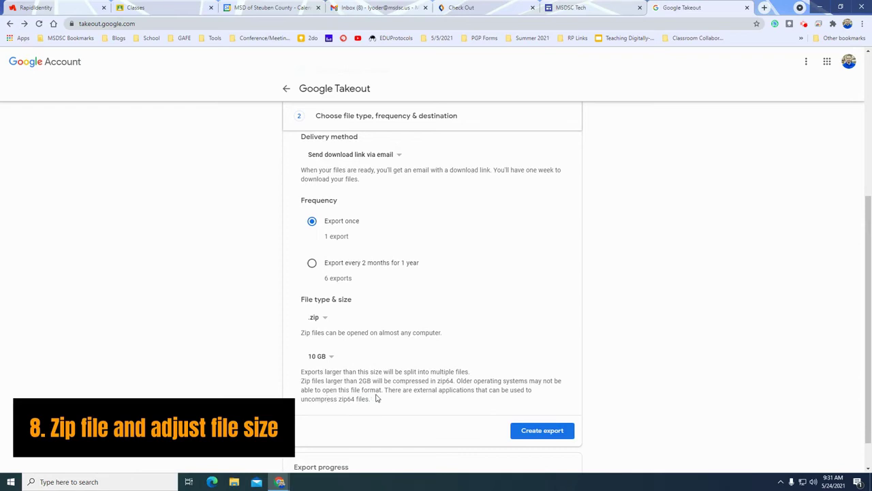
click(317, 357)
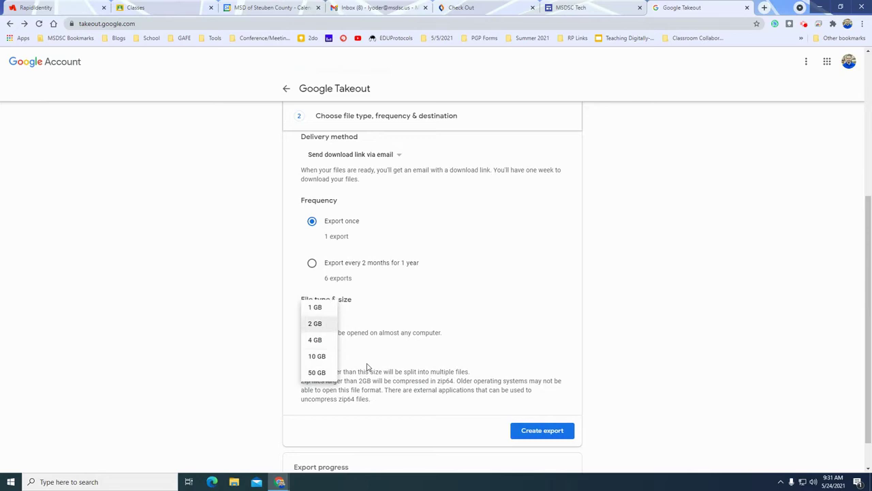
click(367, 367)
click(334, 358)
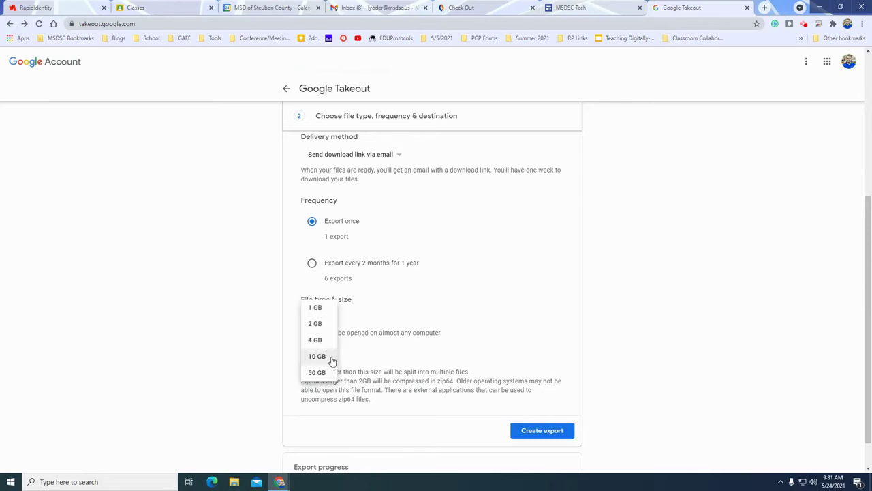
click(367, 363)
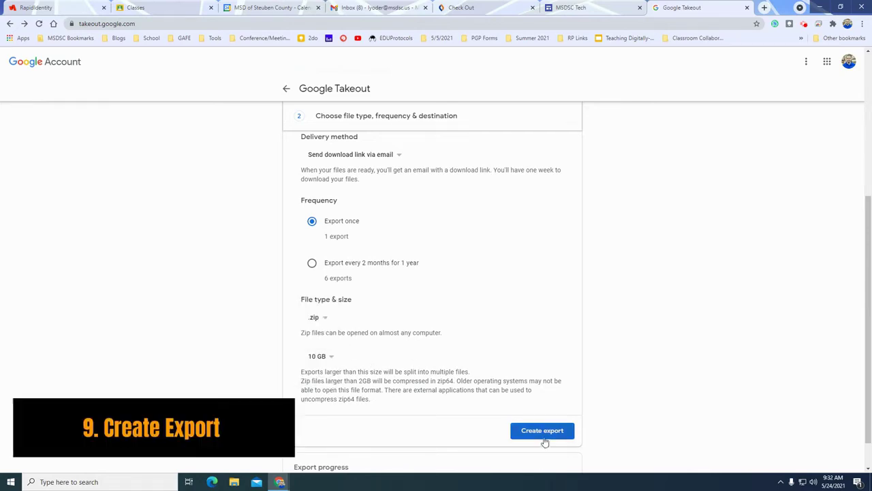
Create the export and bring up its progress information
click(545, 435)
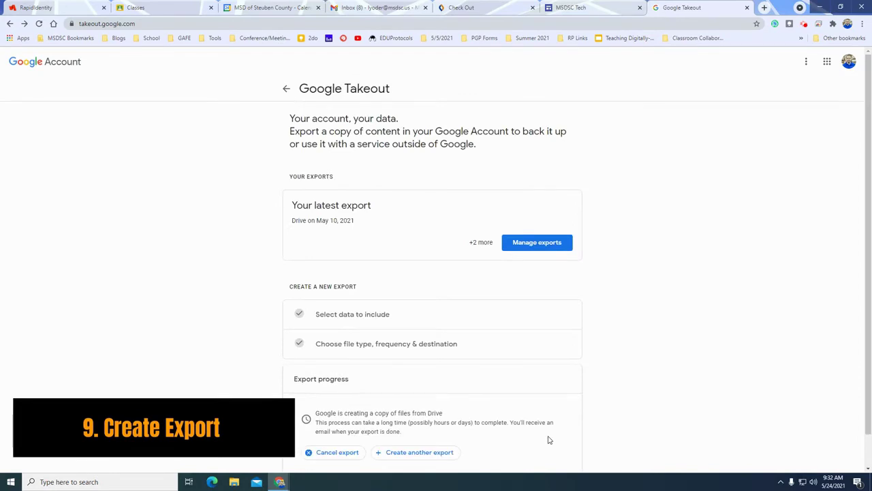
scroll(549, 440, down, 1)
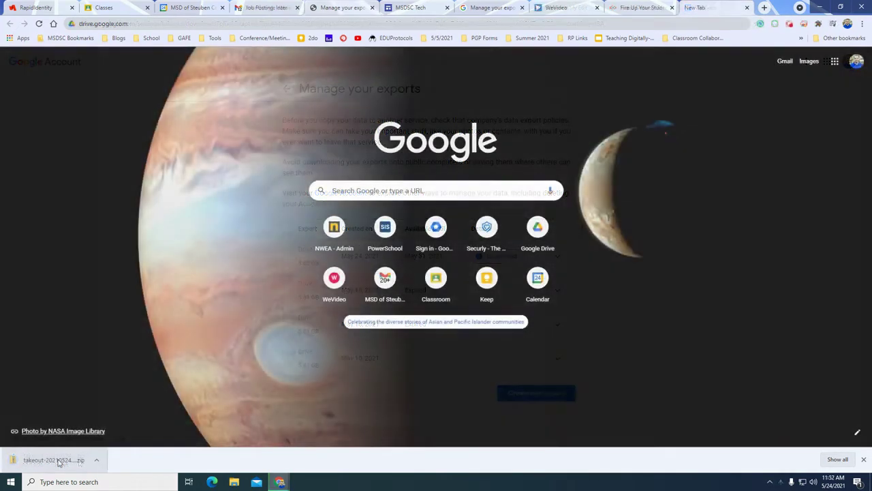
Open the downloaded takeout zip file, go to Takeout > Drive and copy the 2020-2021 folder to the Desktop
click(58, 461)
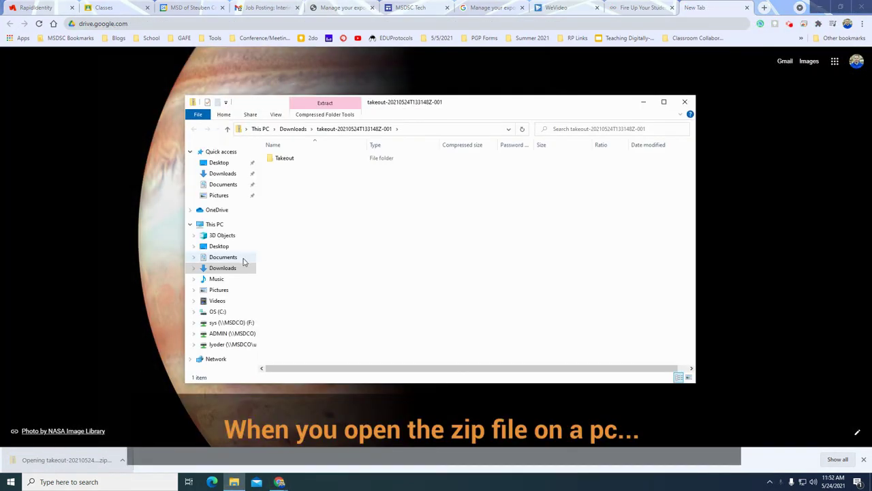
double_click(284, 163)
click(287, 161)
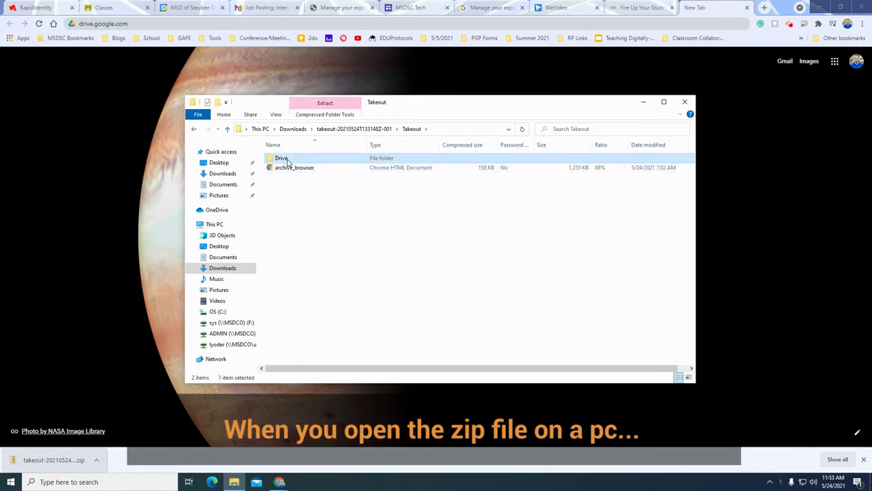
double_click(287, 161)
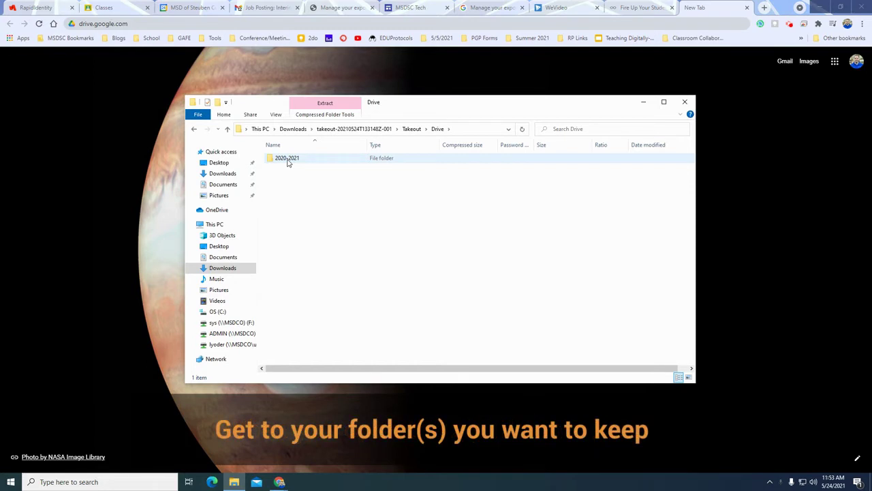
drag(288, 162, 230, 166)
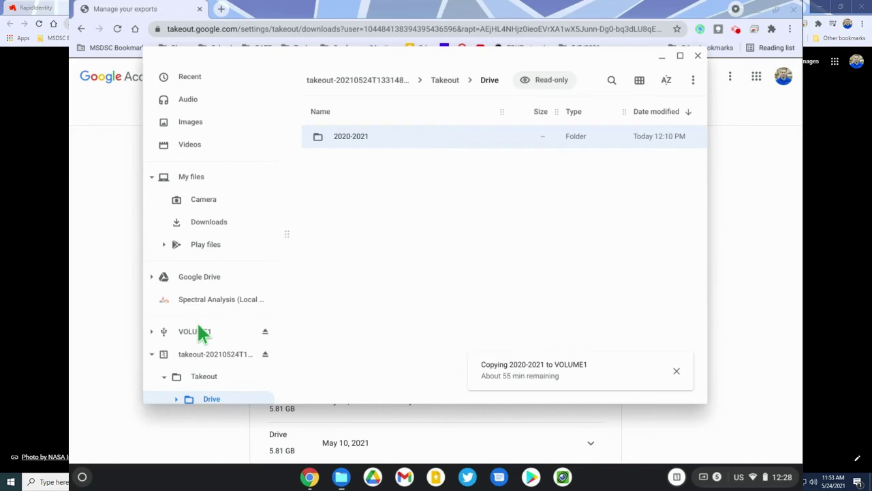
click(751, 342)
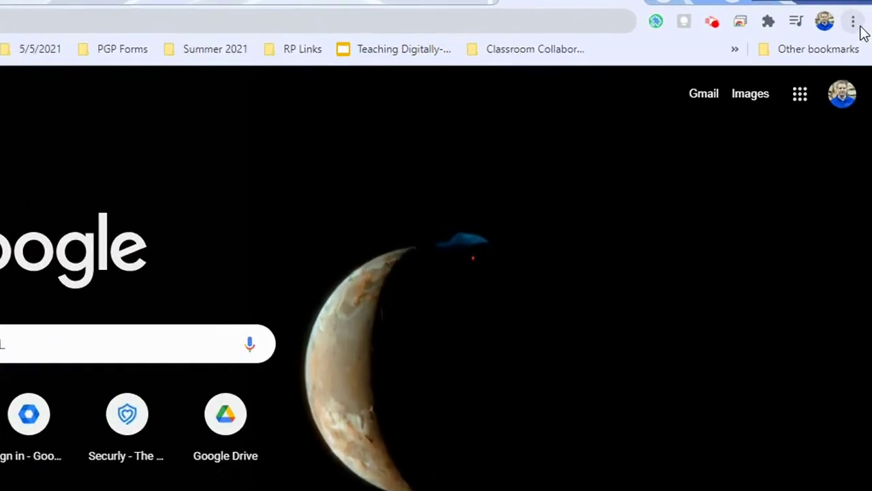
Open drive.google.com in a new incognito window and start signing in at the email or phone field
click(862, 23)
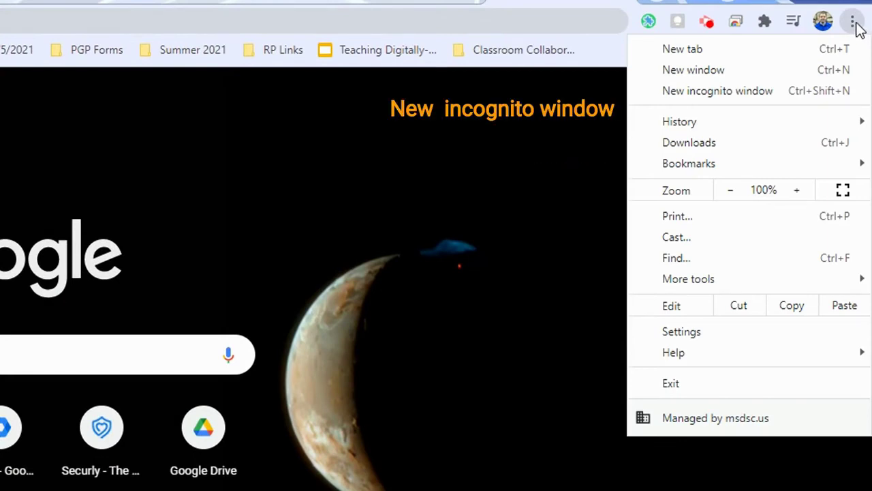
click(777, 92)
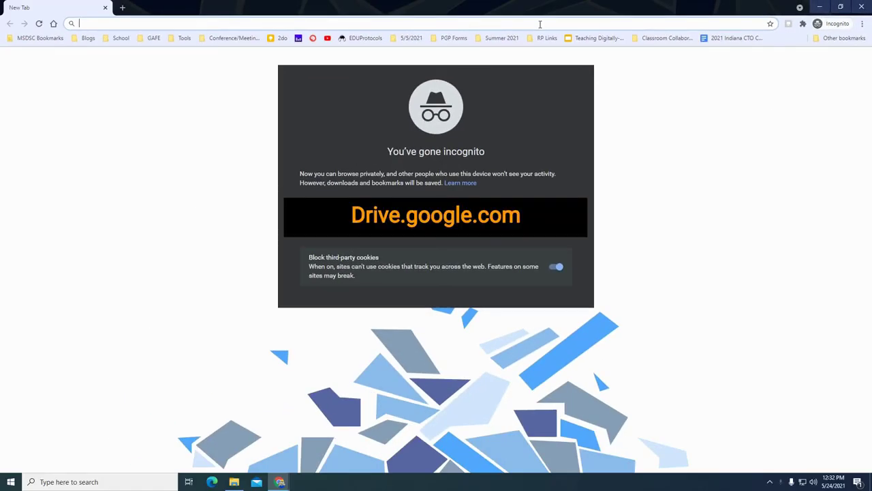
text(drive.google.com)
key(Return)
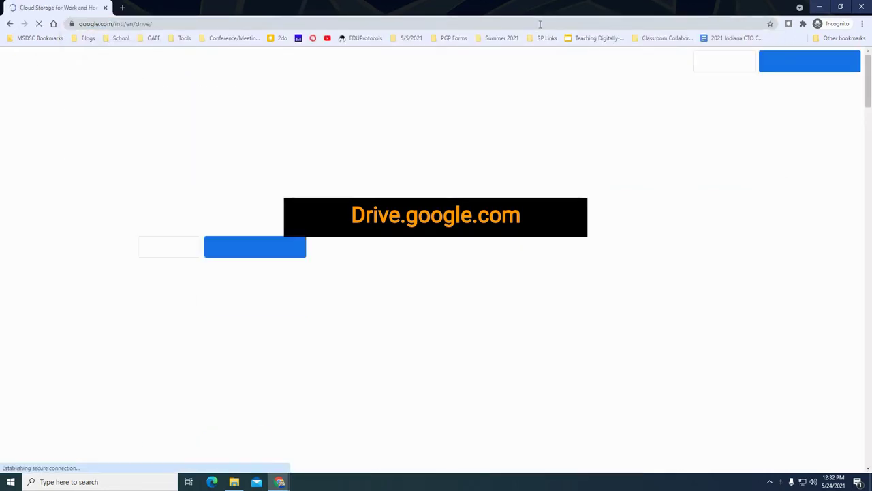
click(715, 63)
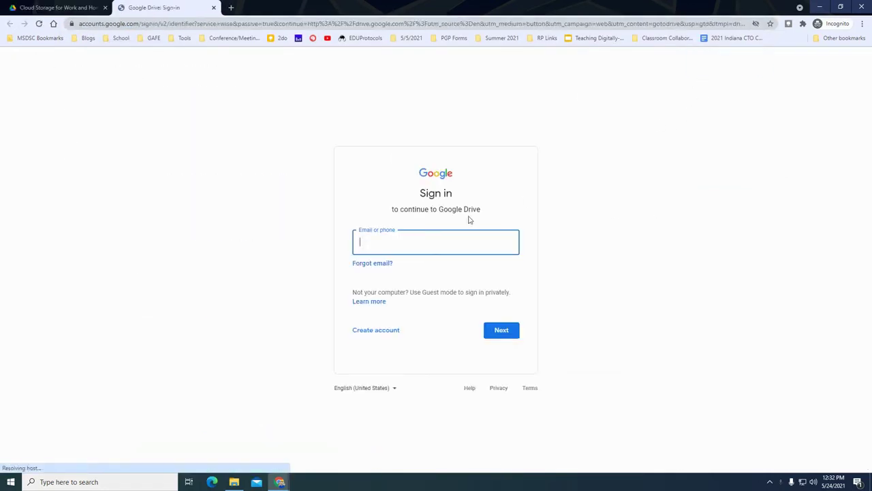
click(430, 246)
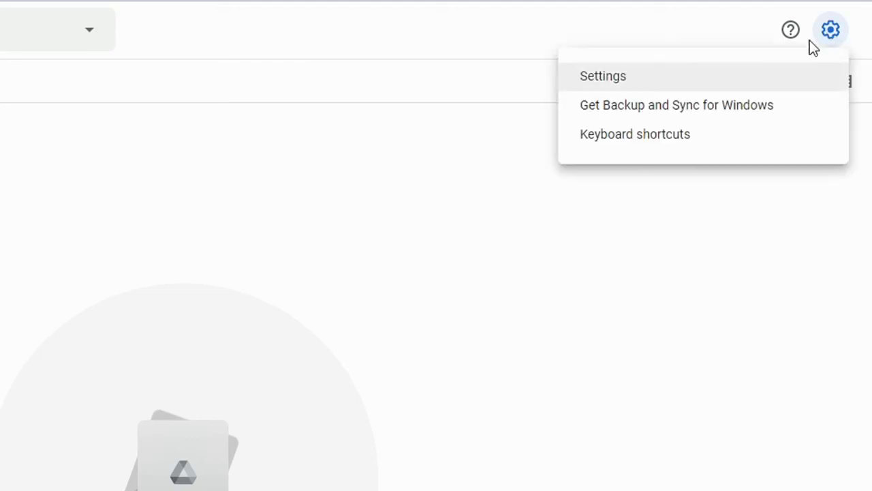
Make sure the Drive settings have uploaded files converted to Google Docs editor format, and close the settings
click(606, 83)
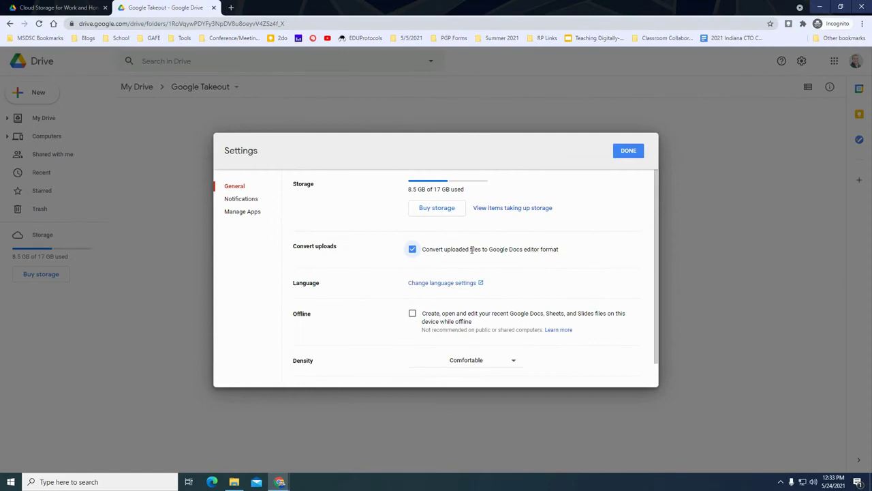
click(626, 151)
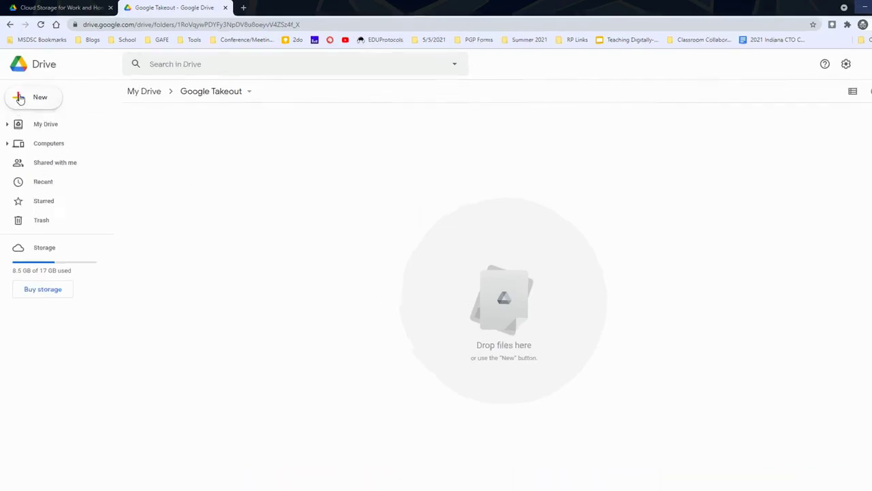
Upload the 2020-2021 folder from the Desktop into the Google Takeout folder and open the uploaded folder in Drive
click(21, 98)
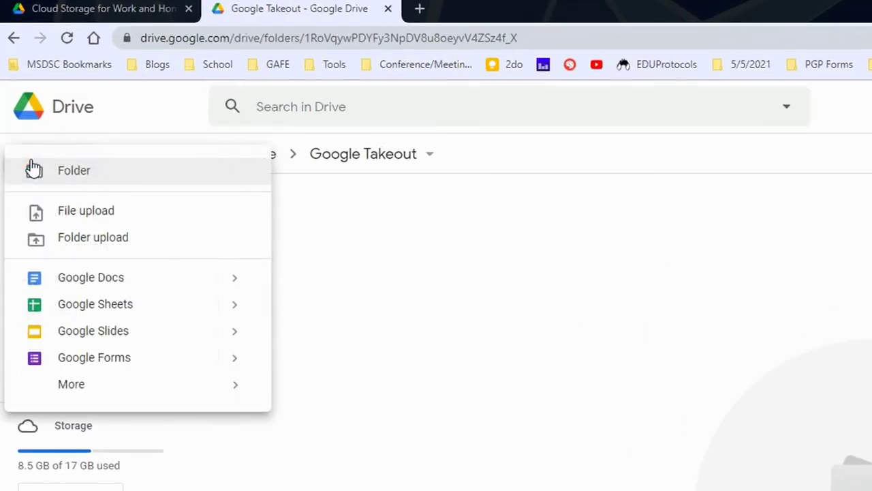
click(124, 245)
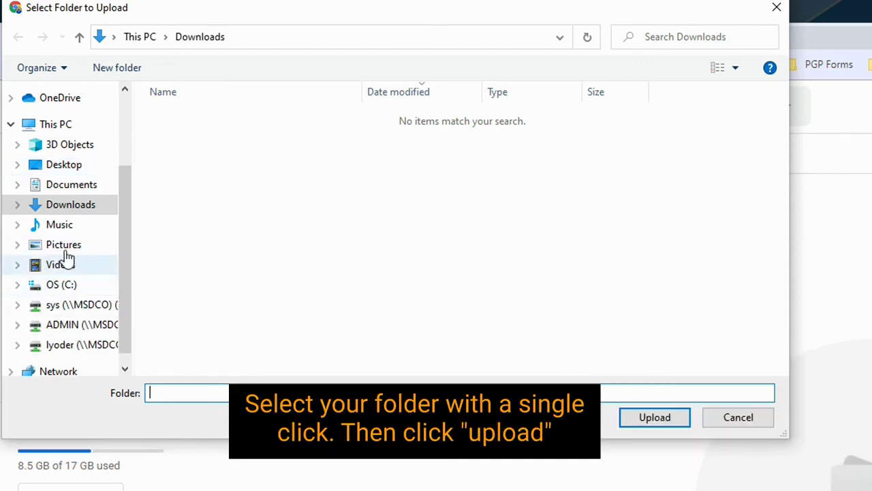
click(66, 167)
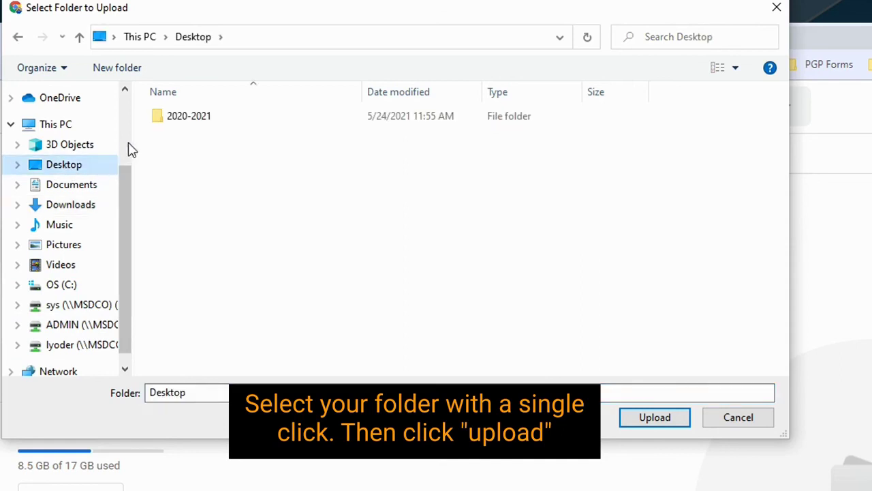
click(175, 121)
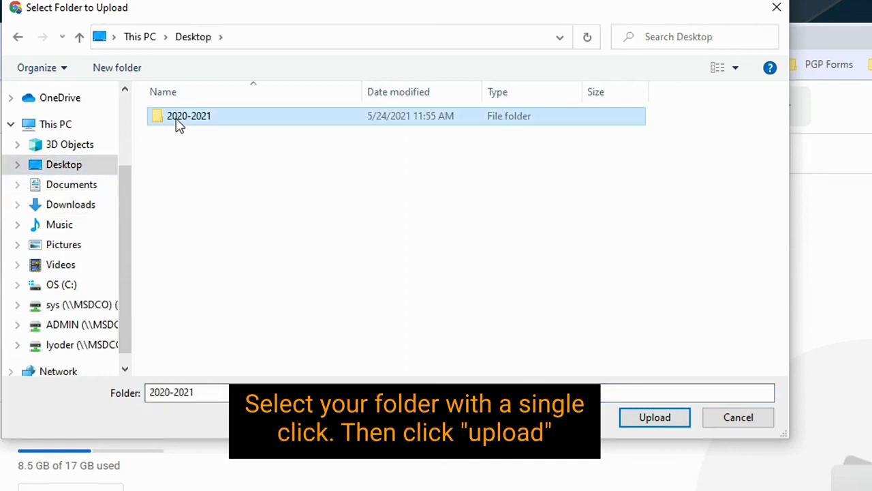
click(655, 417)
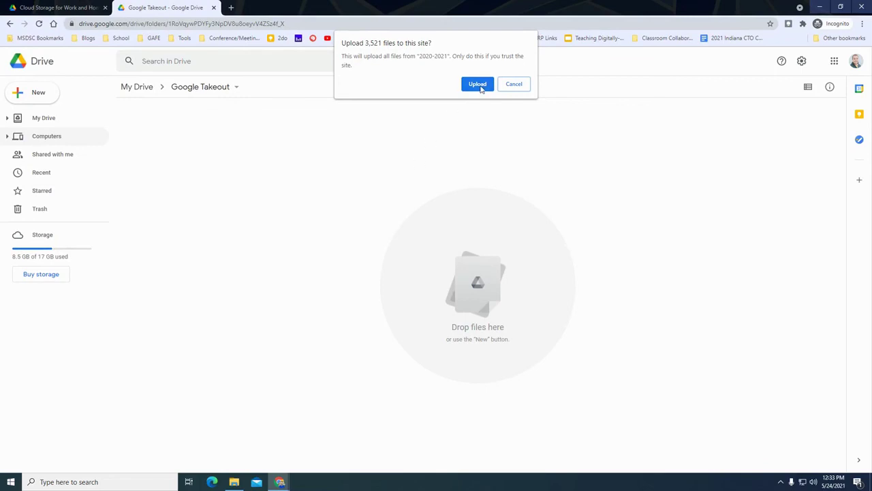
click(478, 84)
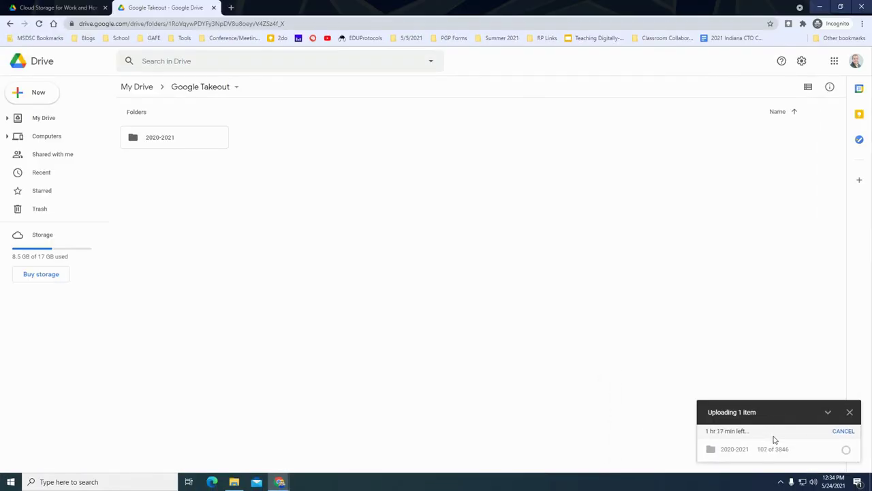
double_click(165, 137)
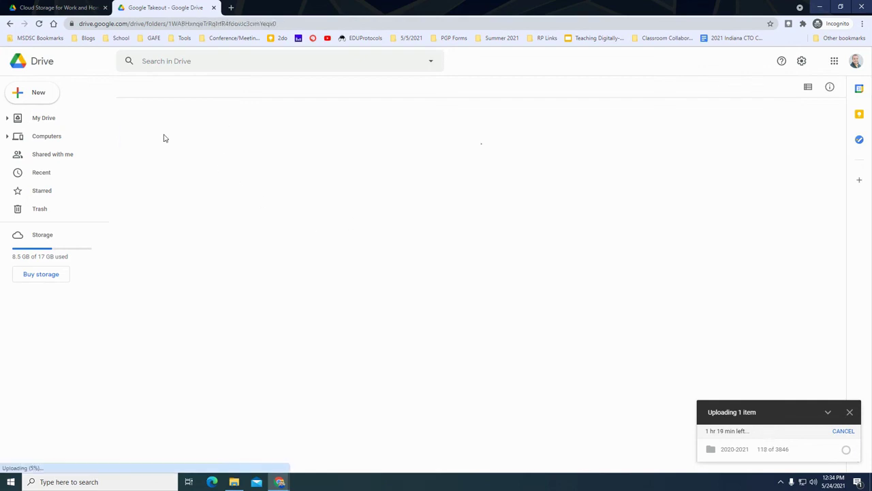